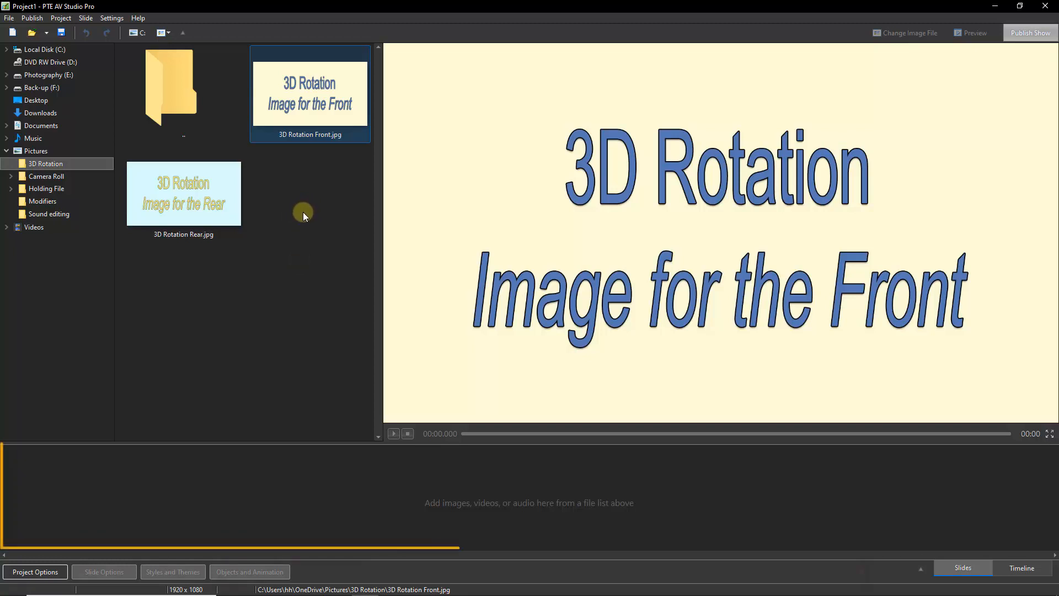
Insert a blank slide in the empty slide list and set its duration to 10 seconds.
click(68, 502)
right_click(71, 502)
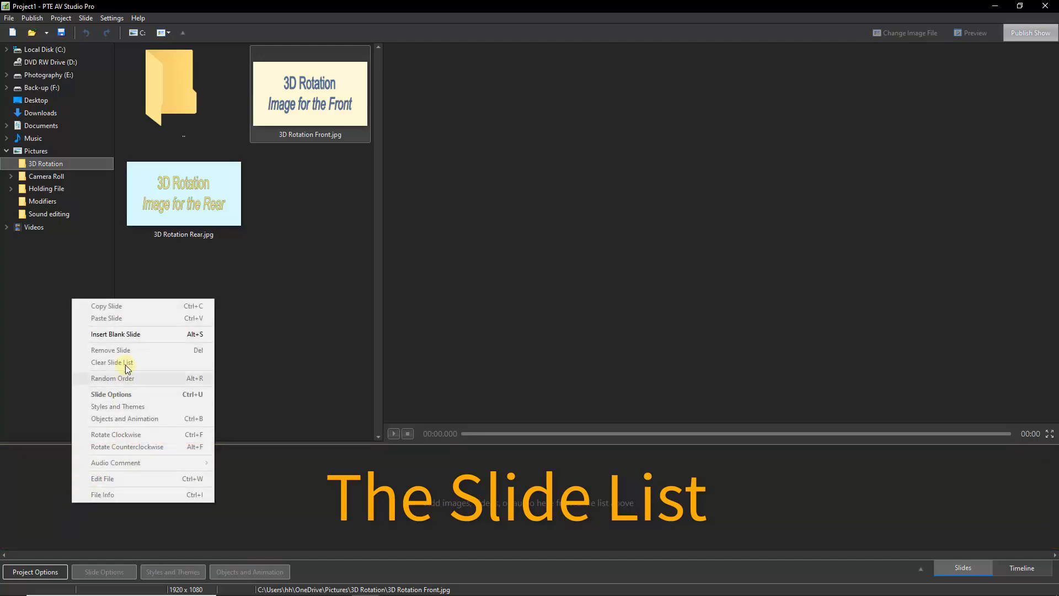
click(133, 336)
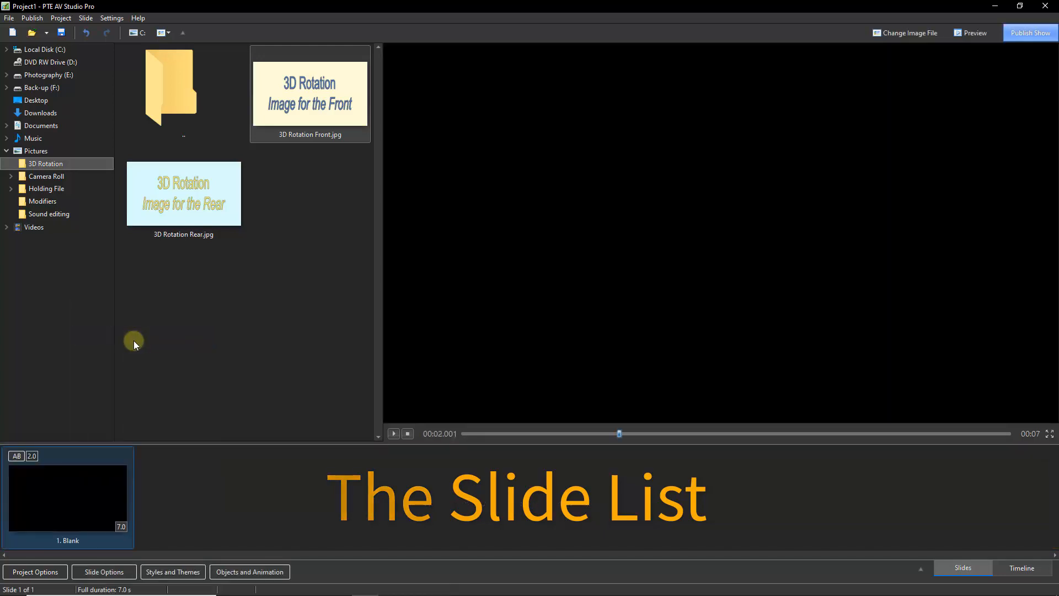
click(122, 525)
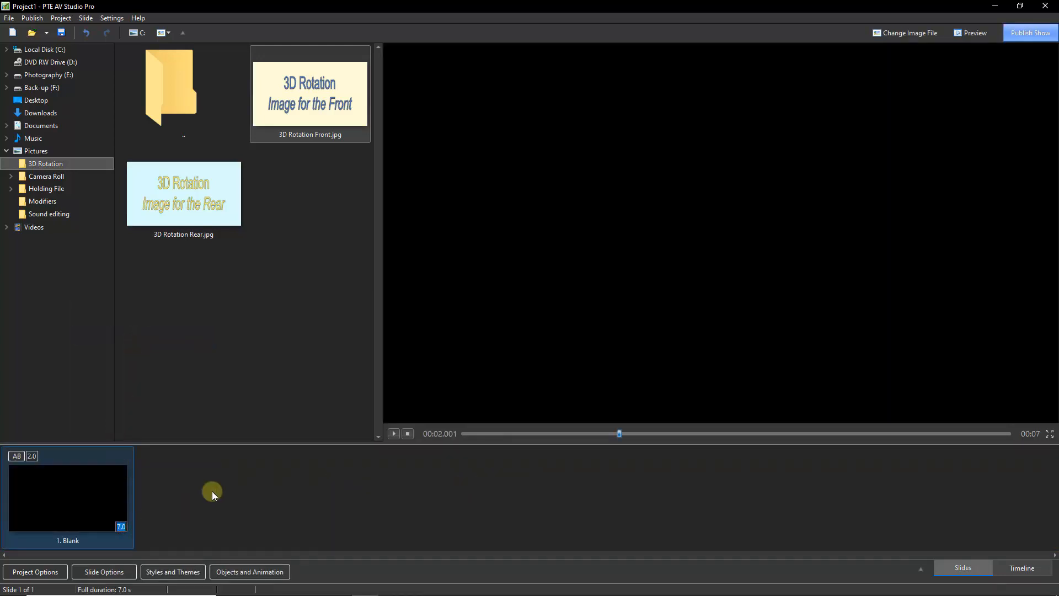
text(10)
key(Return)
Open the blank slide's Objects and Animation editor and add the 3D Rotation Front image.
click(241, 578)
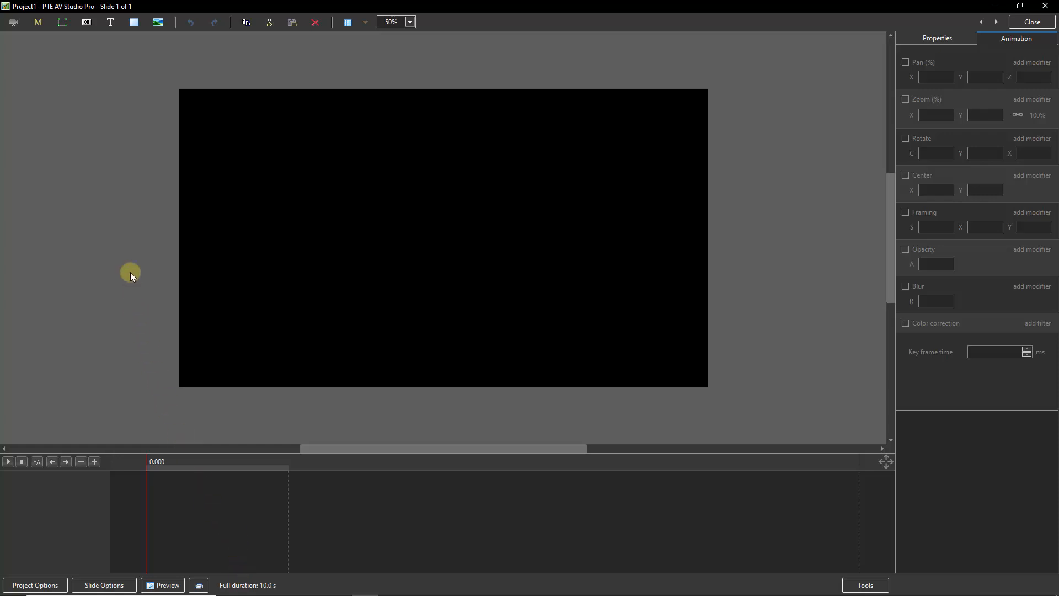
click(155, 29)
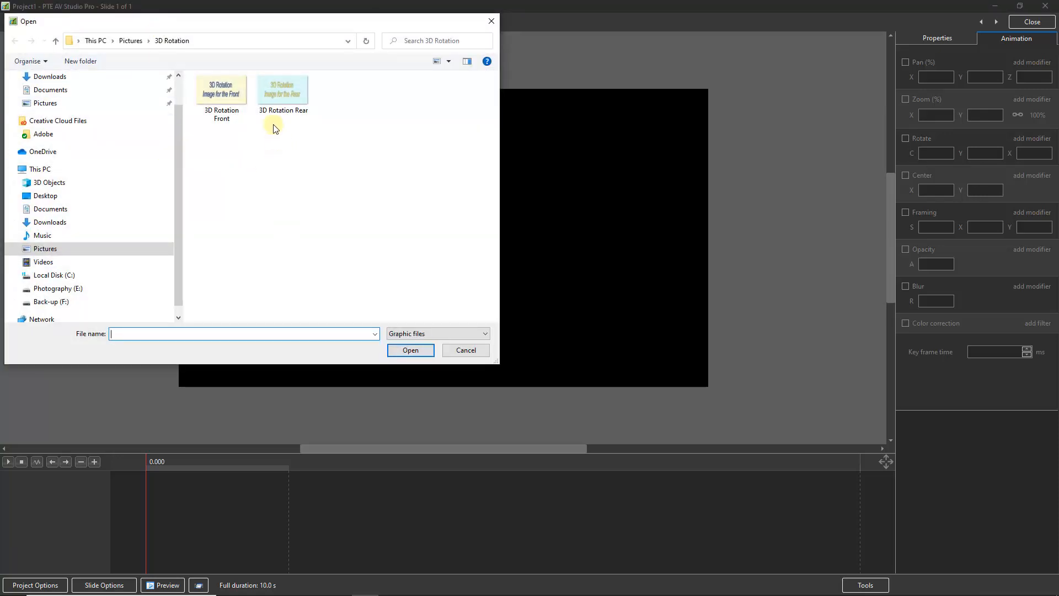
click(218, 90)
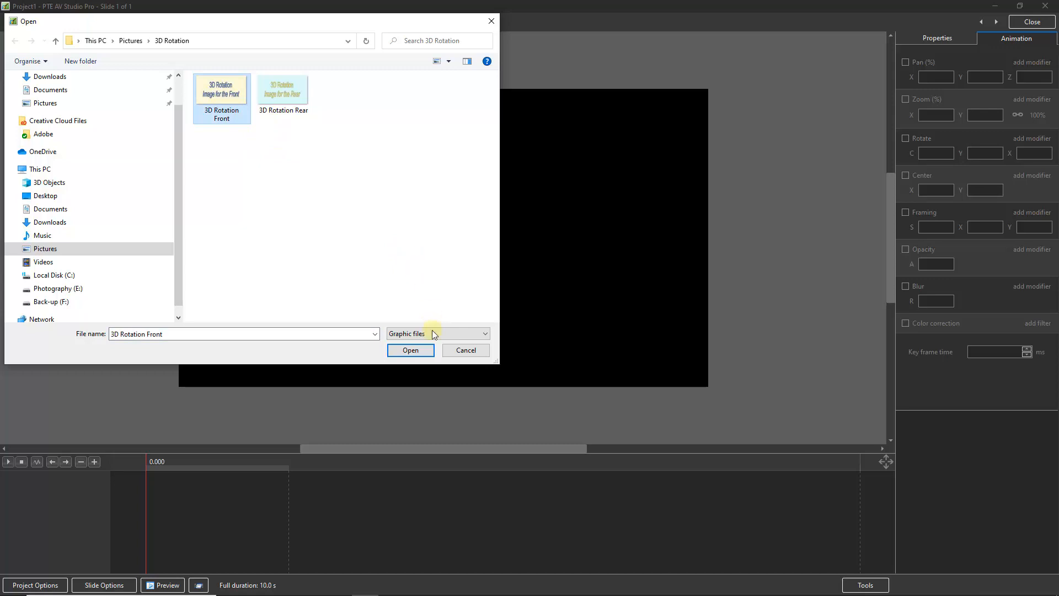
click(409, 351)
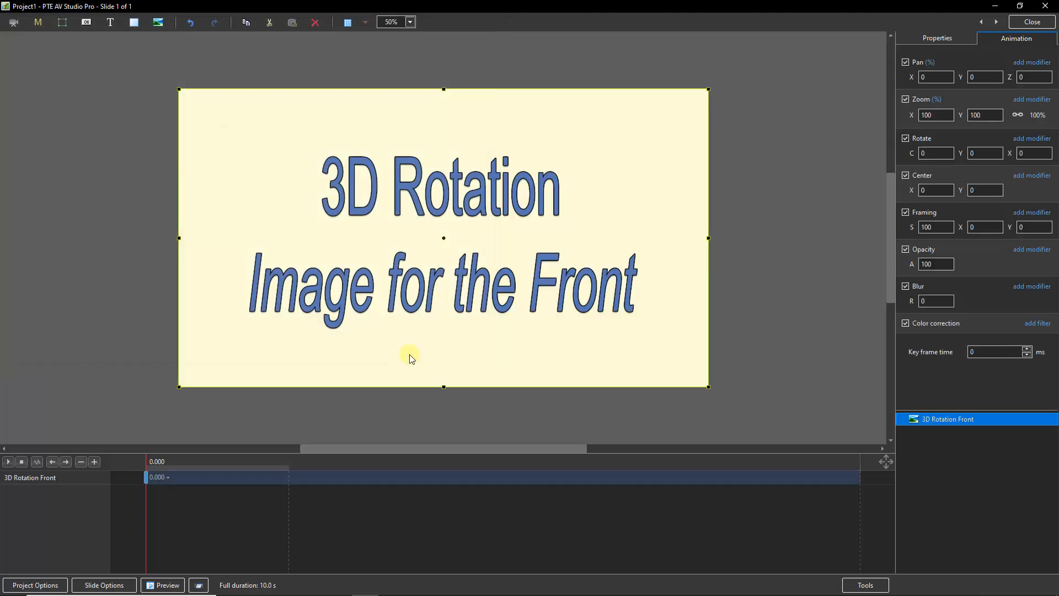
Set the zoom of the 3D Rotation Front image to 80% at its first key frame.
double_click(919, 114)
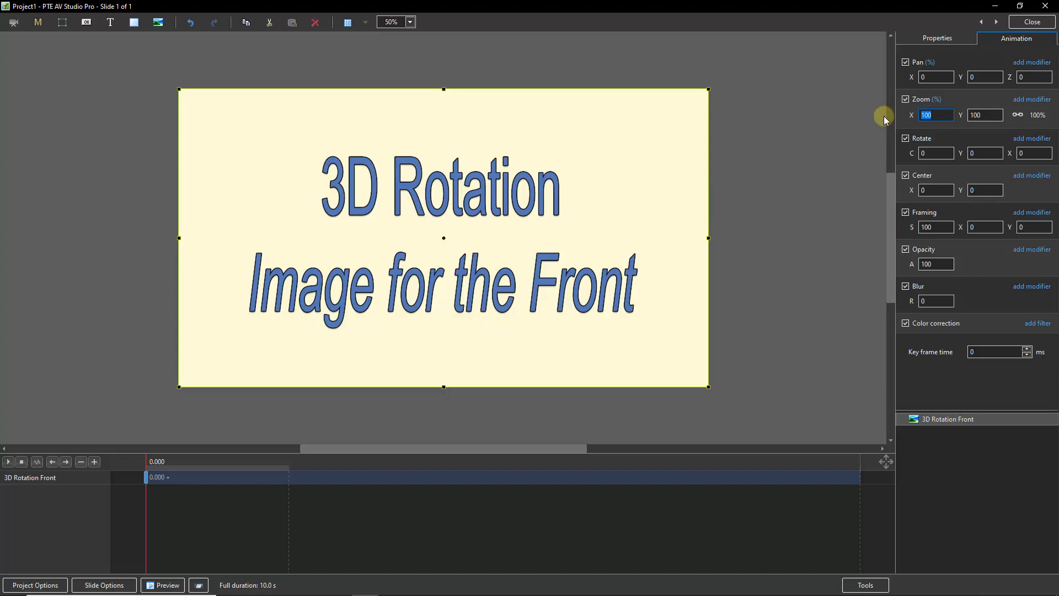
text(80)
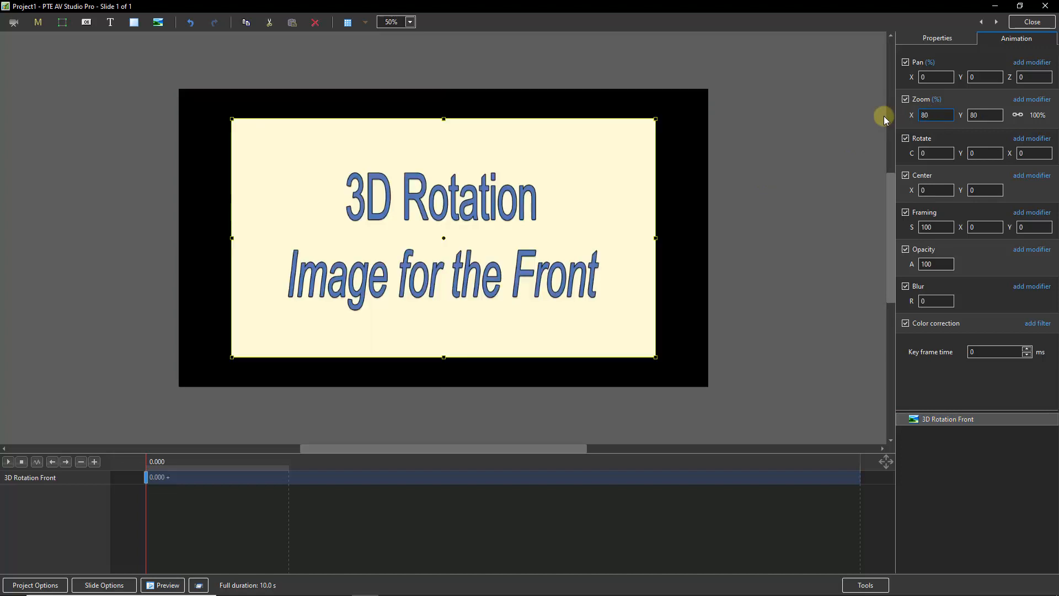
click(726, 299)
Add a key frame to the front image at about 4.163 s and set its Y rotation to 180.
right_click(443, 476)
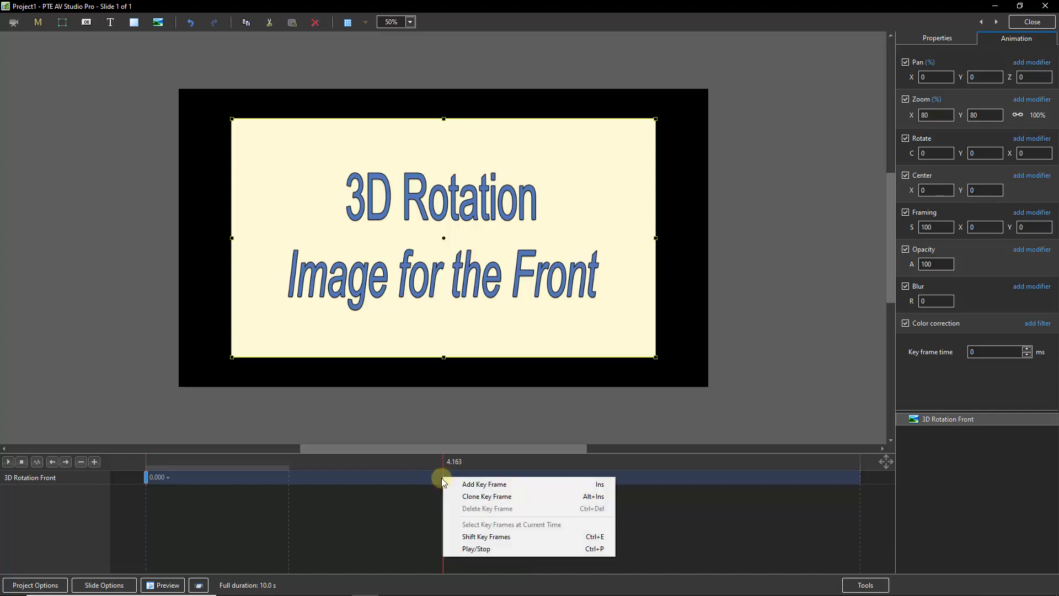
click(483, 485)
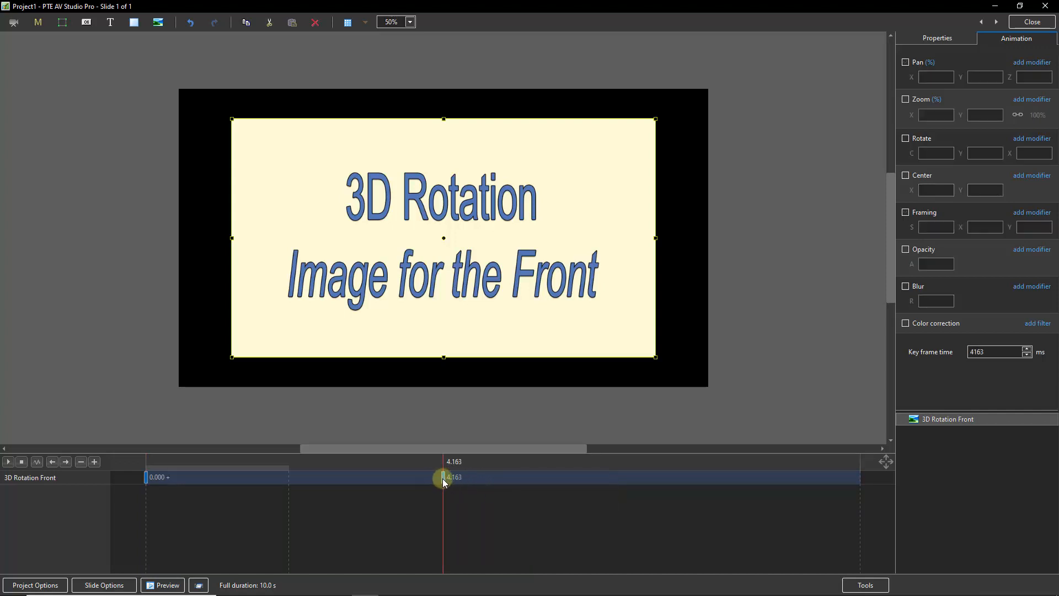
click(906, 142)
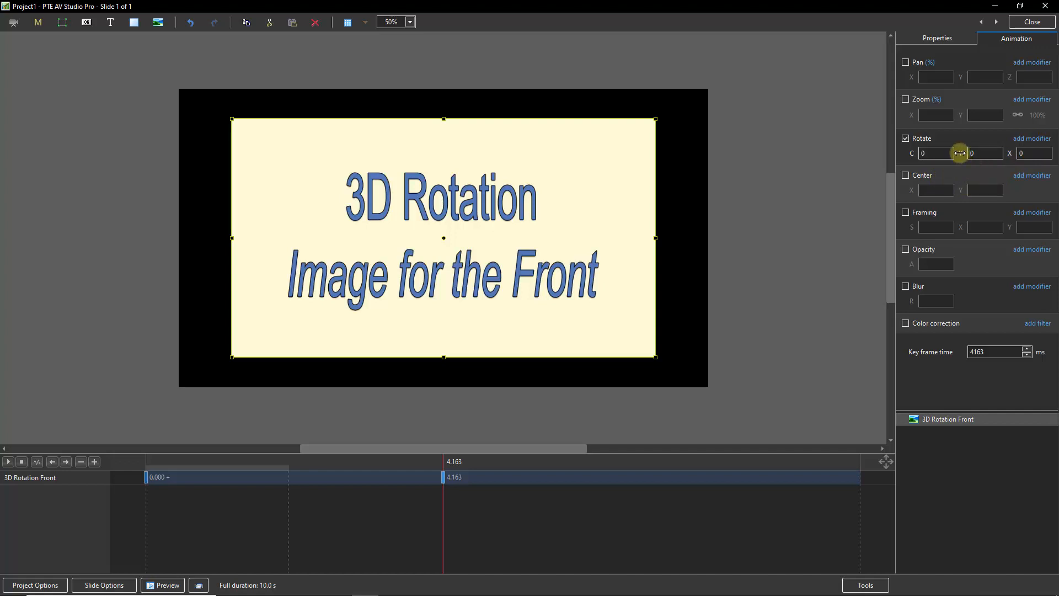
mouse_move(960, 153)
mouse_down()
mouse_move(971, 151)
mouse_move(955, 152)
mouse_up()
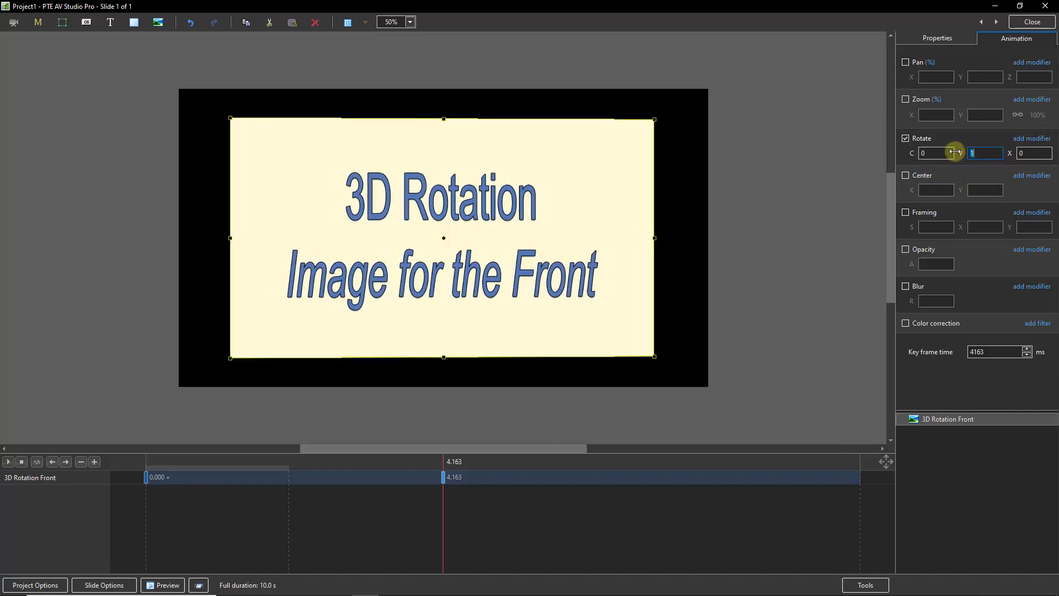
text(80)
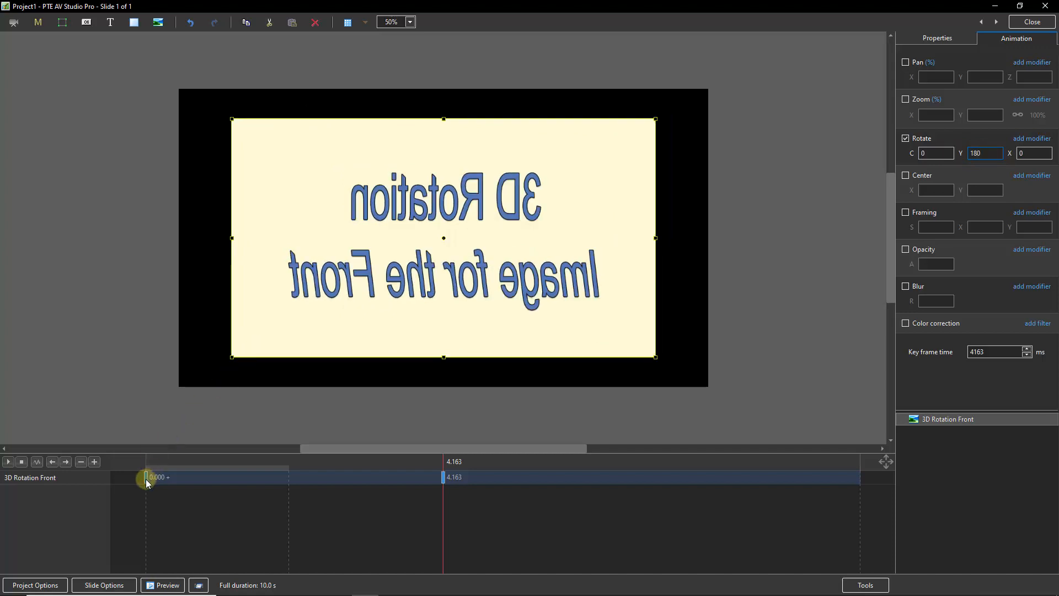
Play the front image's rotation from its first key frame to check it, and stop playback.
click(147, 478)
click(9, 463)
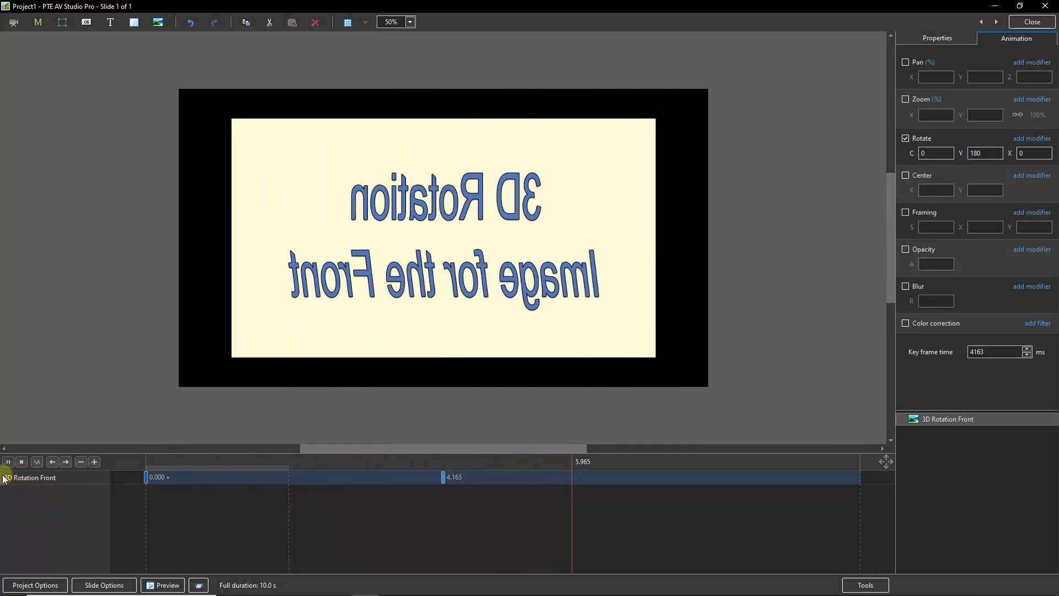
click(22, 462)
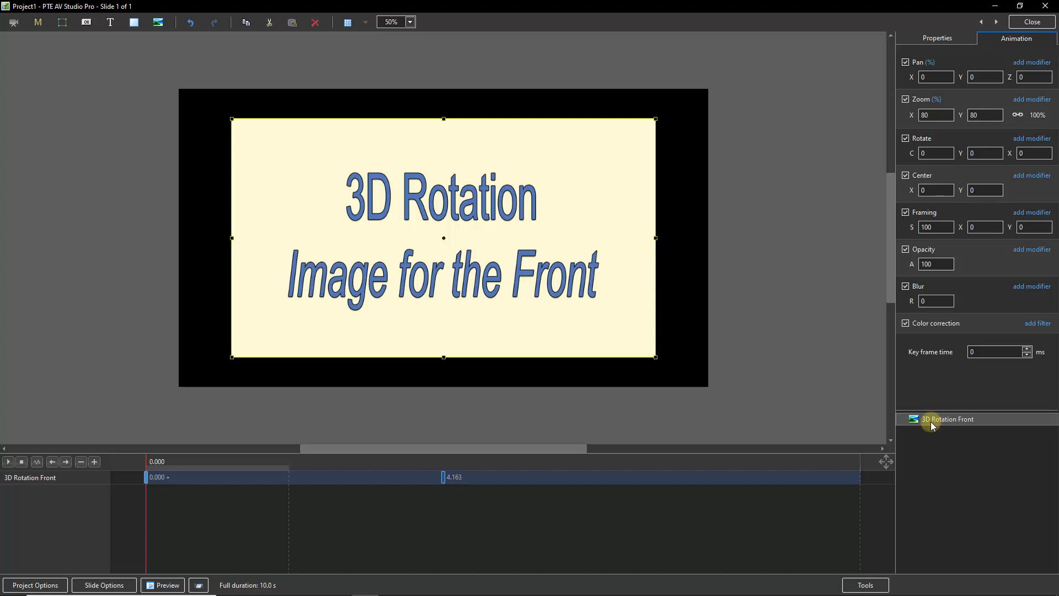
Add the 3D Rotation Rear image as a child object of 3D Rotation Front.
click(984, 418)
right_click(968, 421)
mouse_move(979, 429)
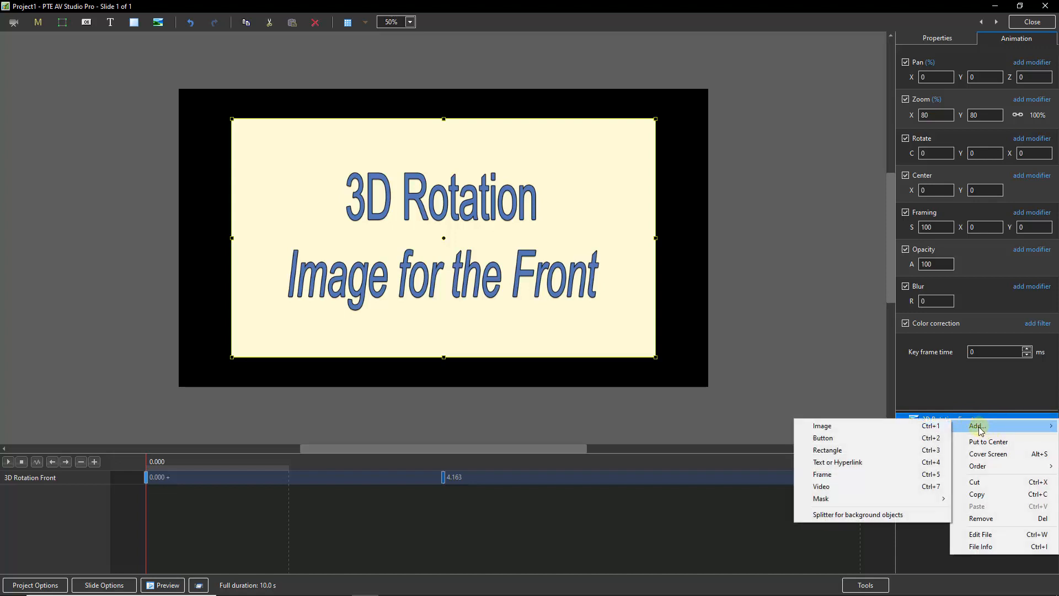
click(848, 427)
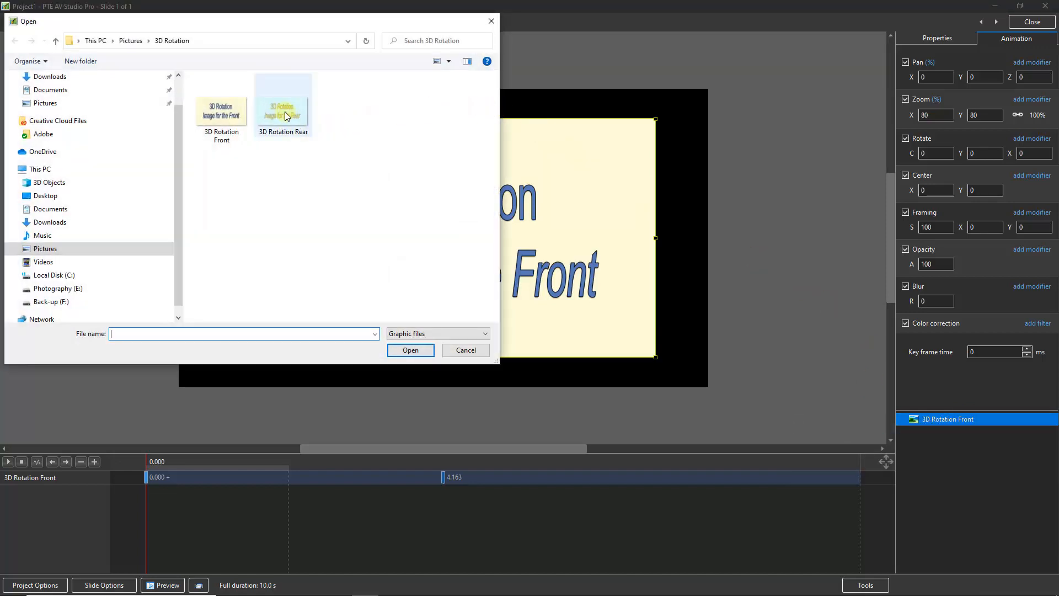
click(285, 111)
click(410, 351)
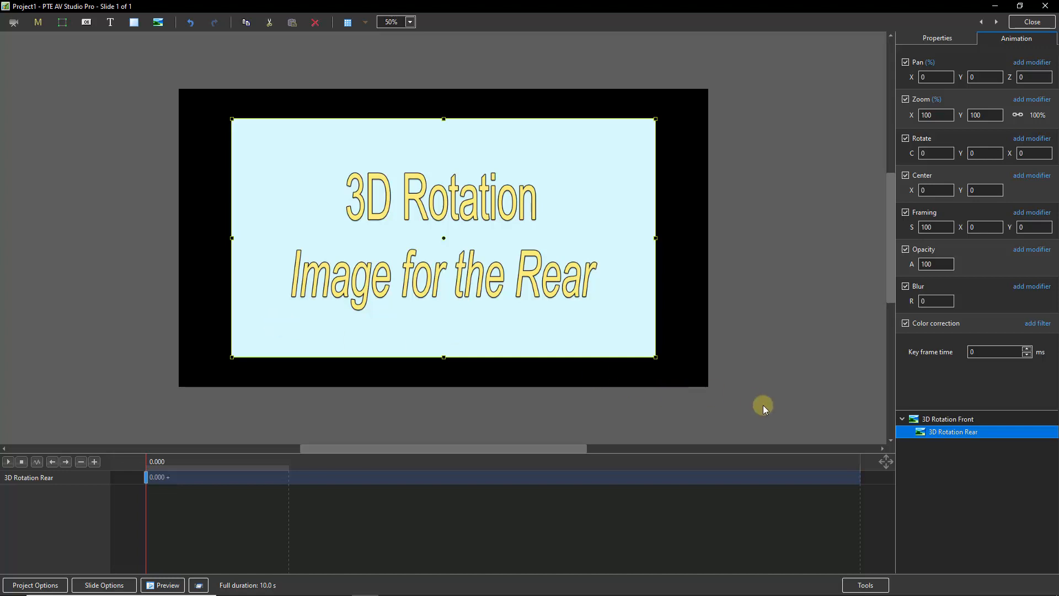
Set the Y rotation of the rear image's first key frame to 180, viewing the slide at about 4.19 s.
click(942, 422)
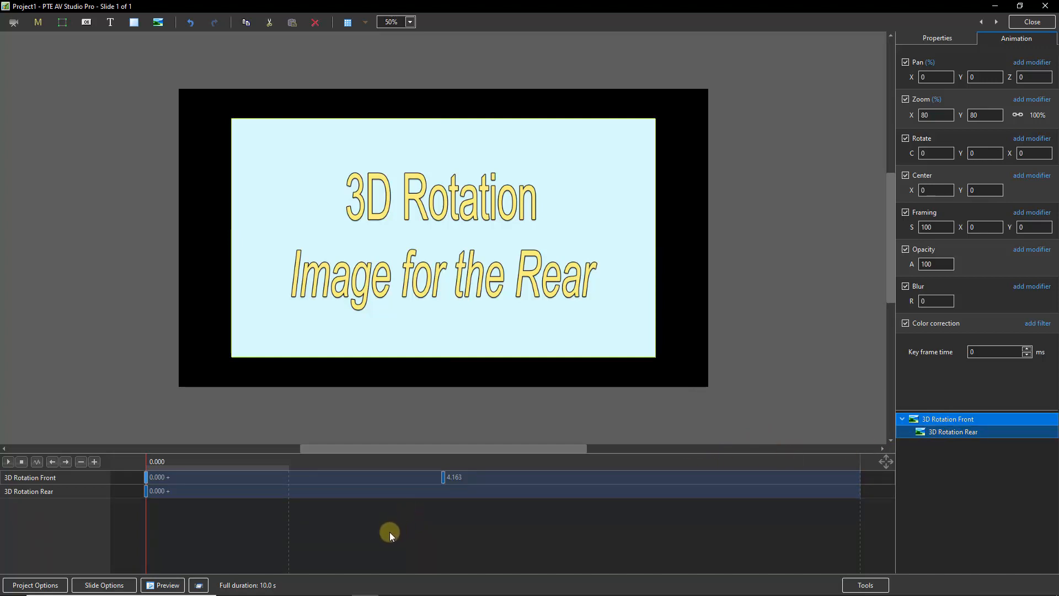
click(146, 491)
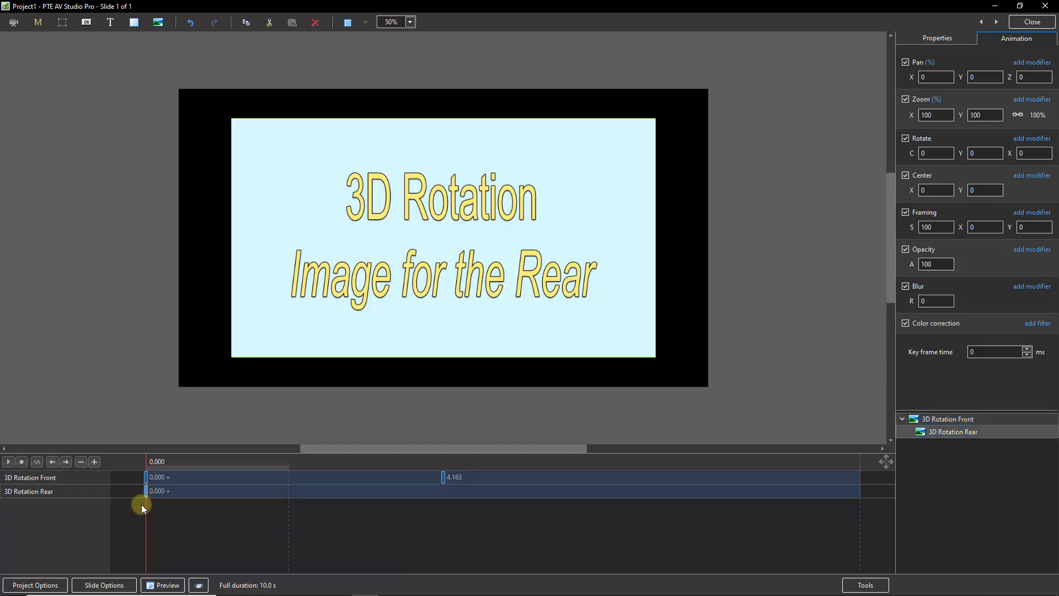
drag(144, 521, 433, 535)
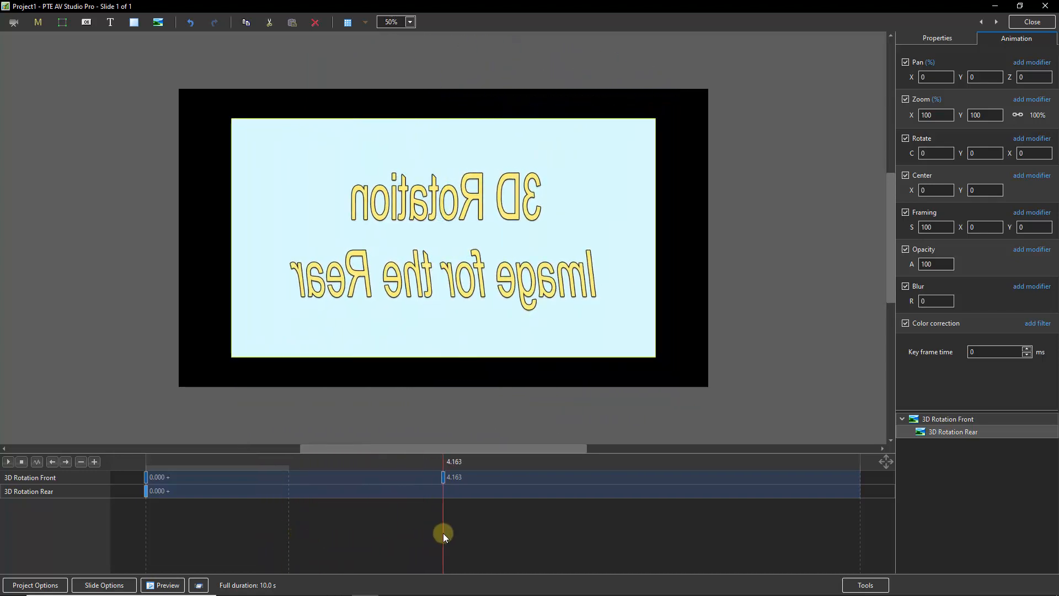
drag(443, 533, 449, 537)
click(979, 153)
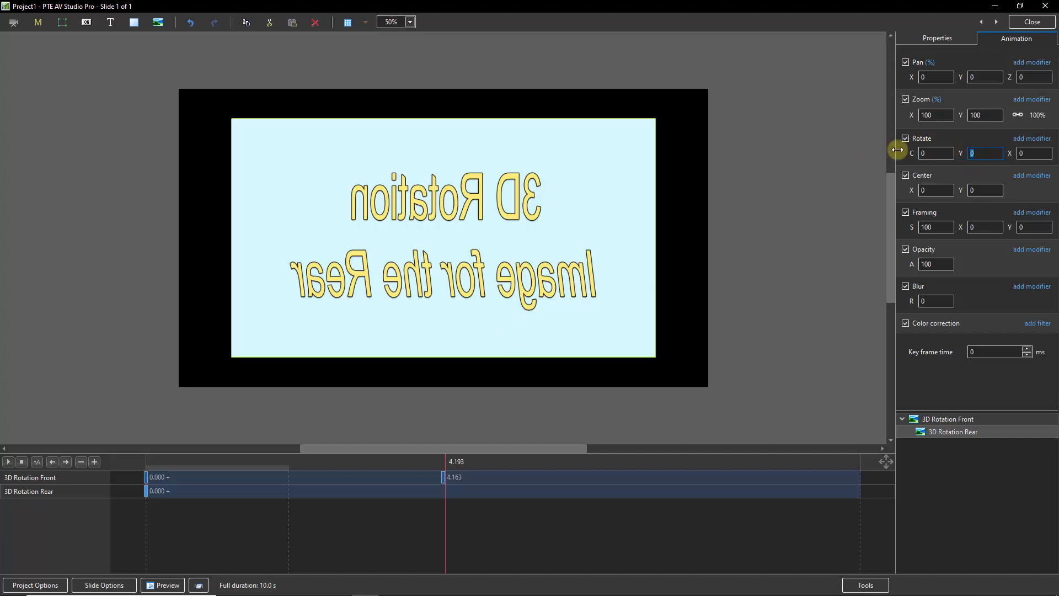
text(180)
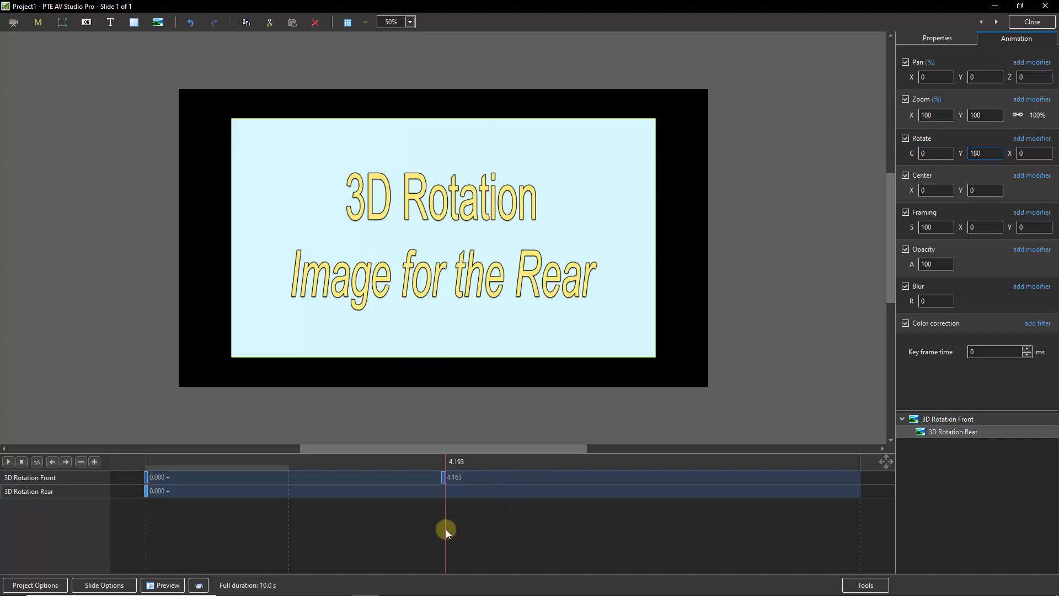
Disable Show back side for the 3D Rotation Rear image and play the animation from the start.
drag(446, 528, 154, 525)
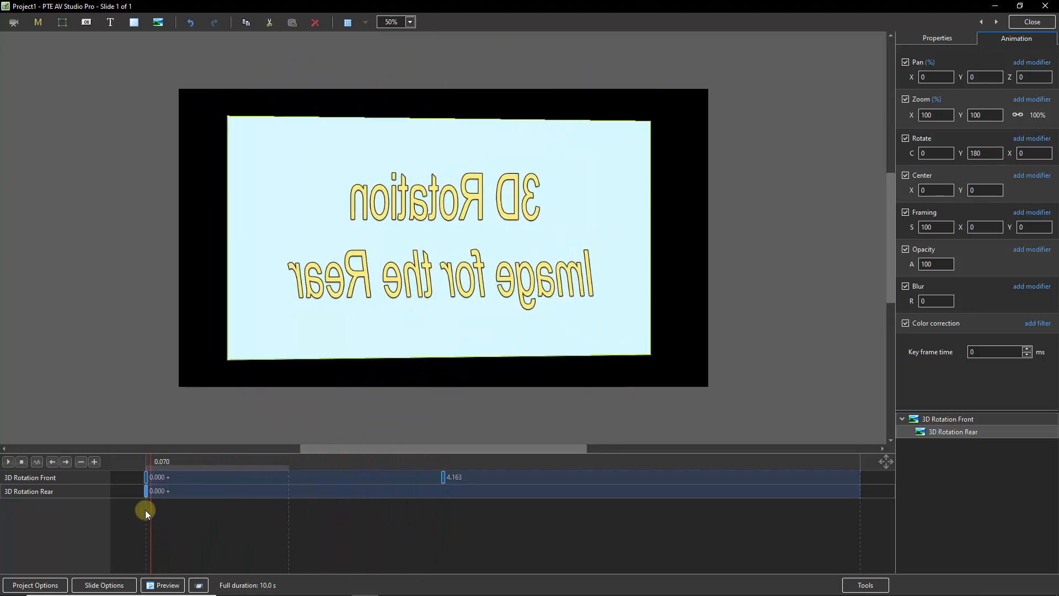
click(145, 493)
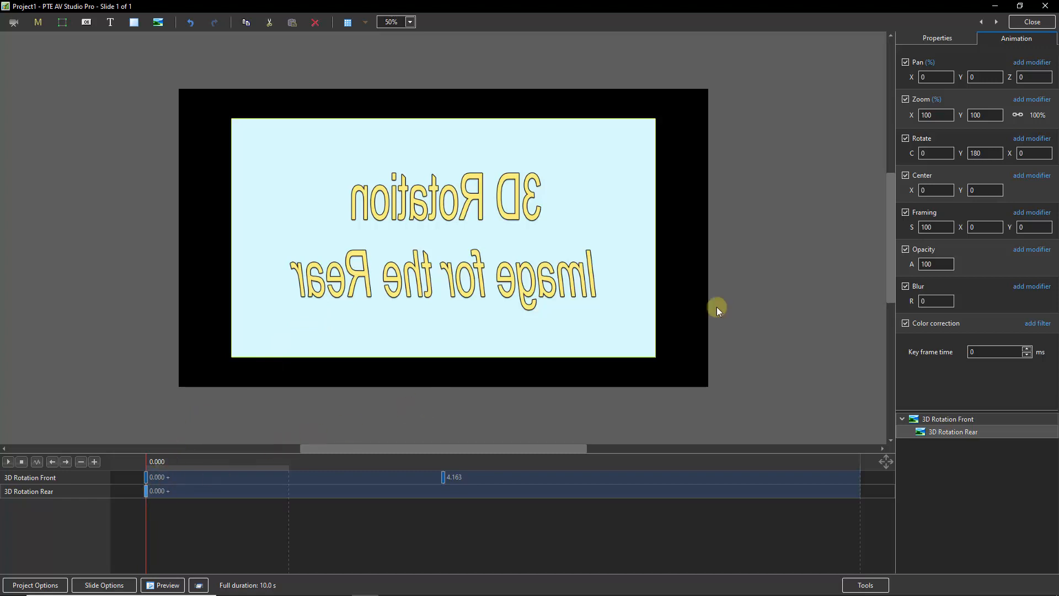
click(942, 38)
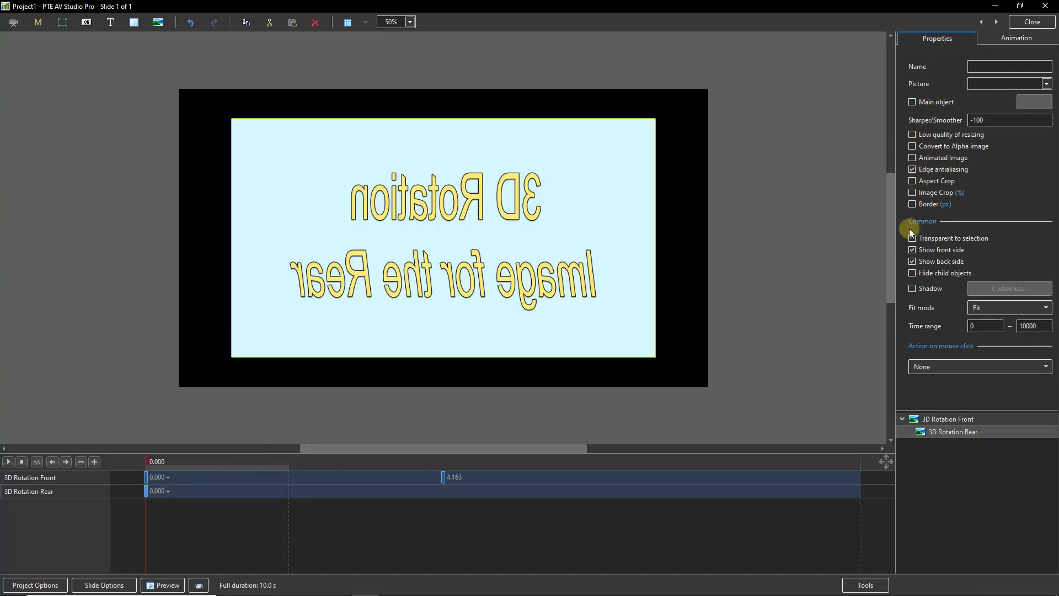
click(912, 262)
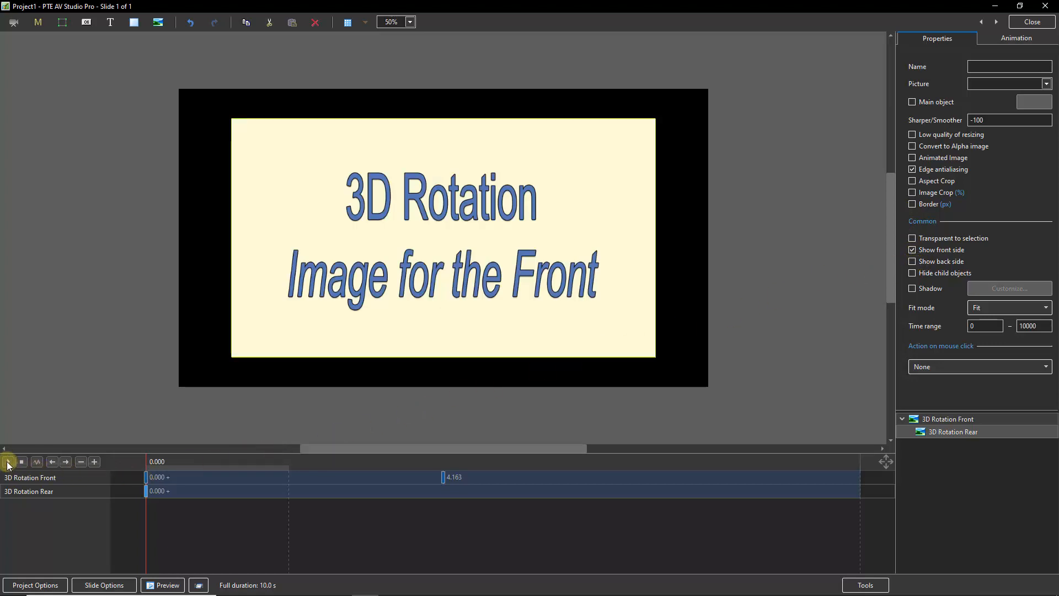
click(8, 461)
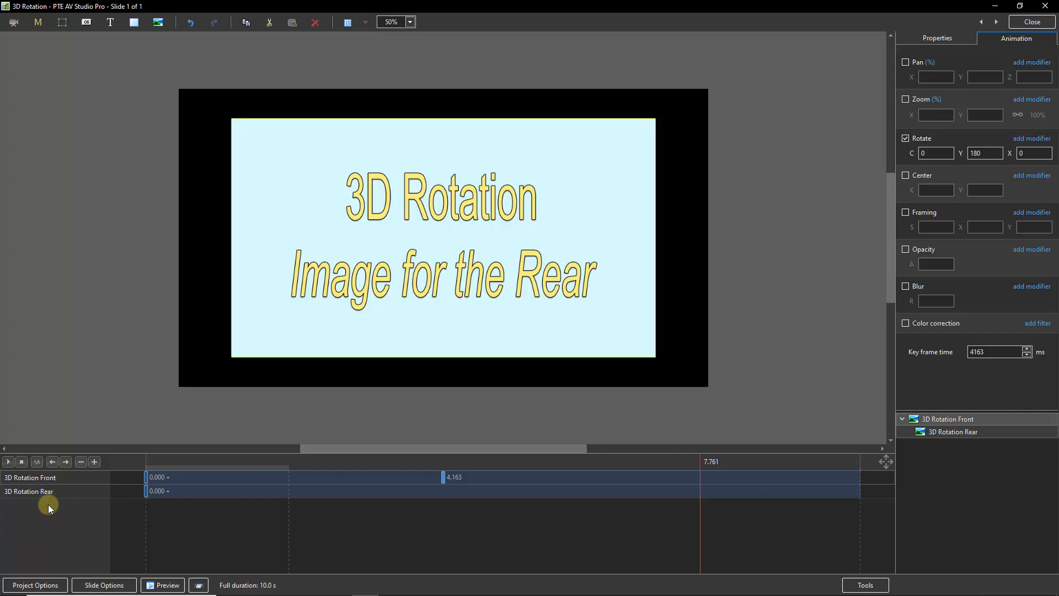
Move both key frames of the front image along the timeline together, to about 3.676 s and 7.839 s.
click(147, 478)
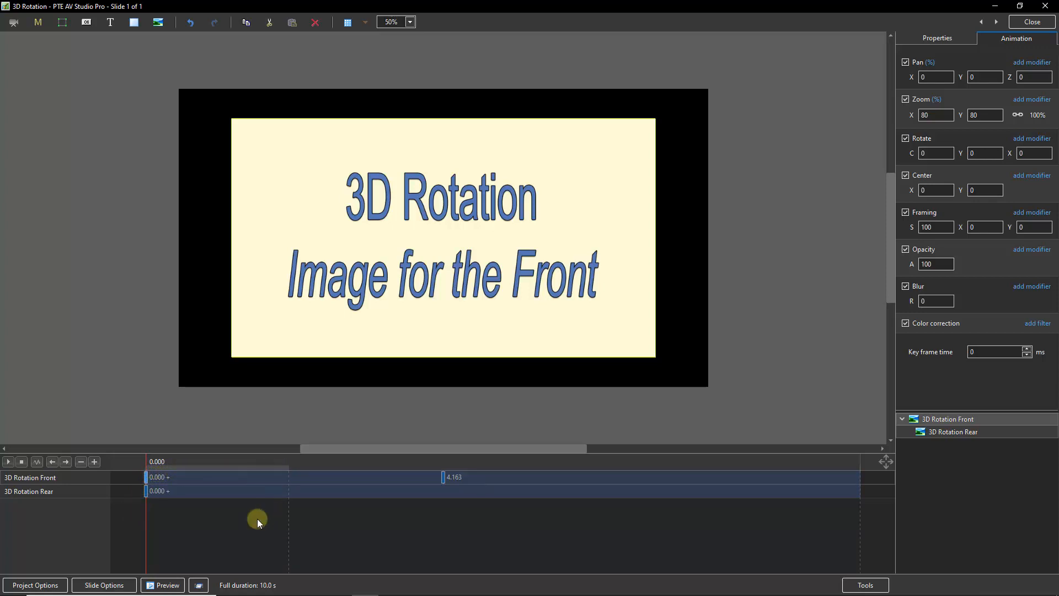
click(443, 478)
click(163, 489)
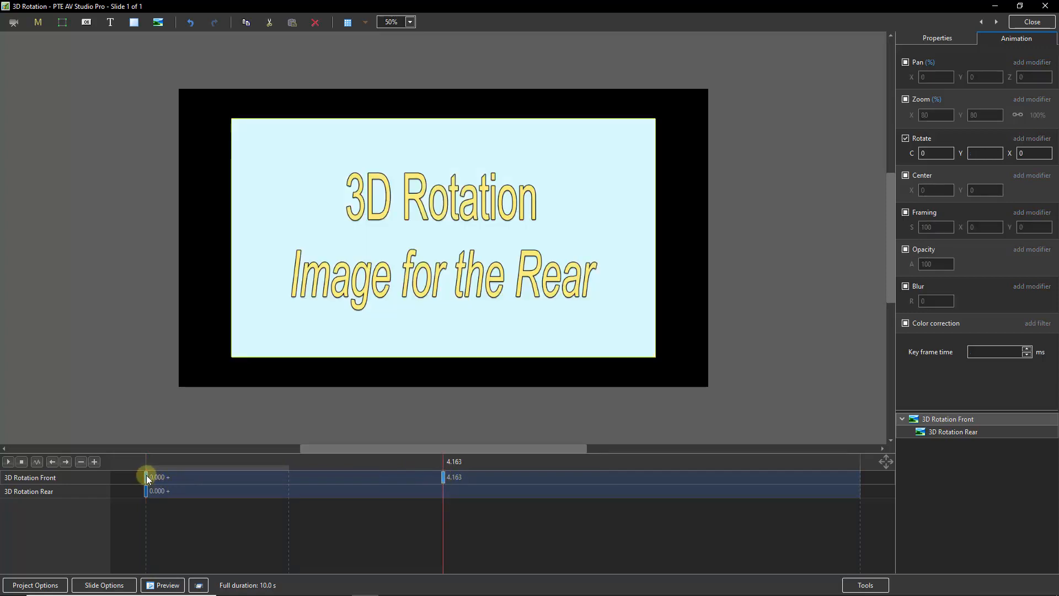
drag(147, 478, 408, 488)
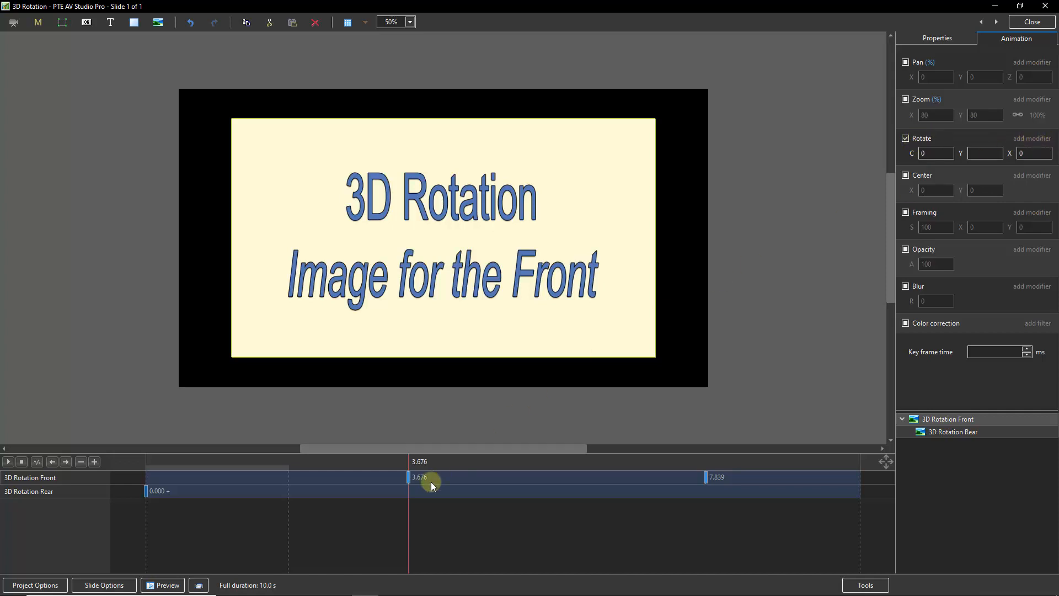
Add a Smooth animation speed modifier to Rotate at the front image's 3.676 s key frame and play from about 2.48 s.
click(409, 476)
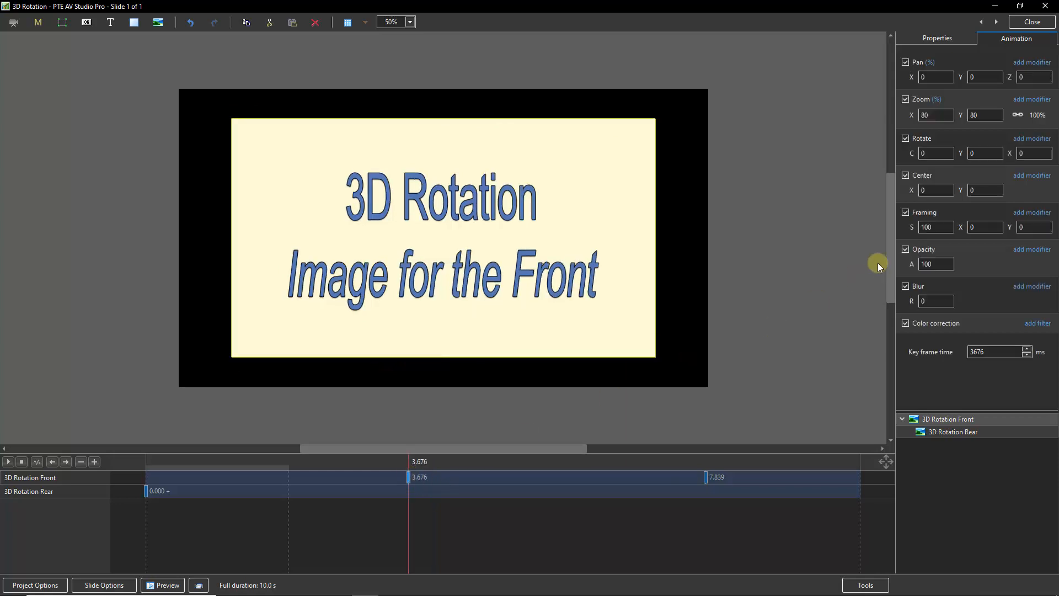
click(1033, 138)
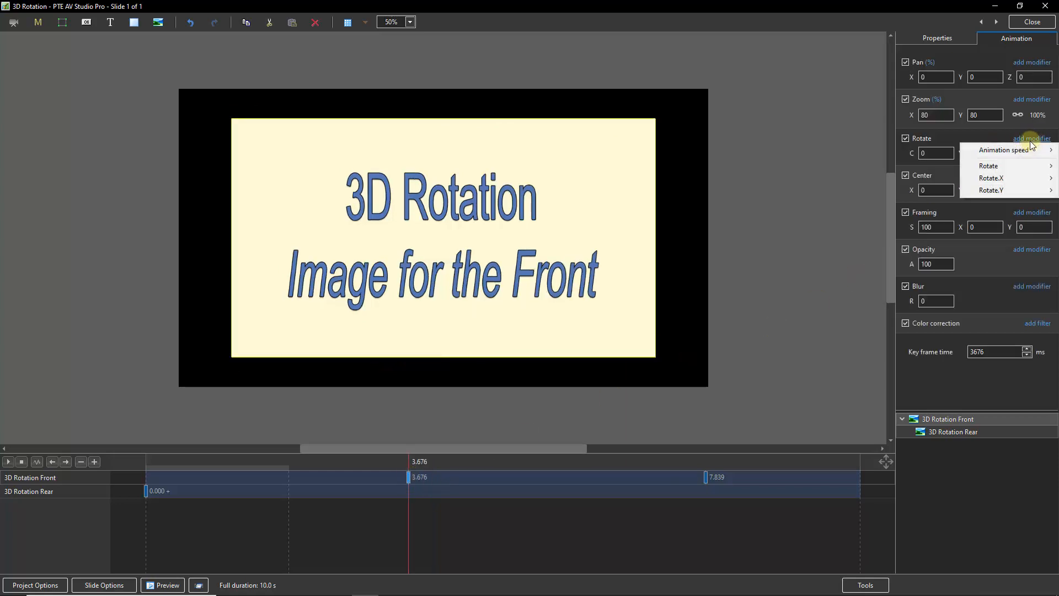
mouse_move(1013, 155)
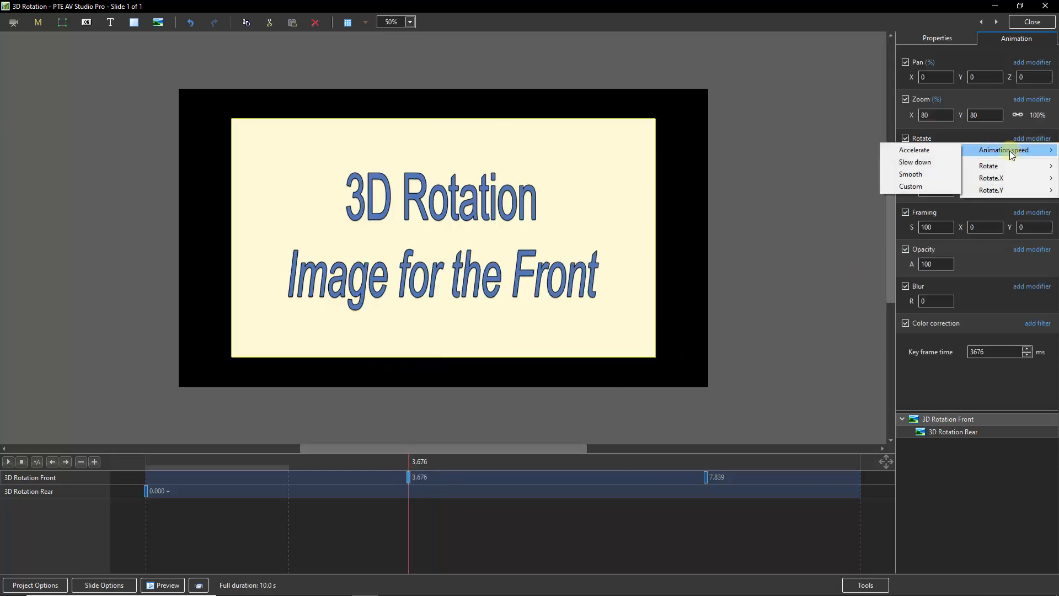
click(910, 177)
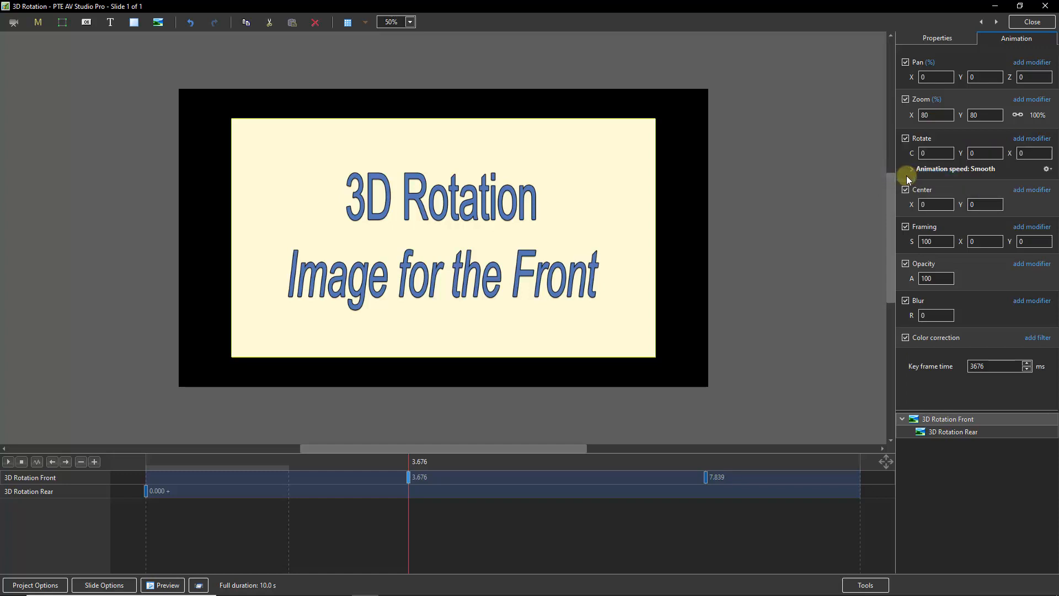
click(322, 475)
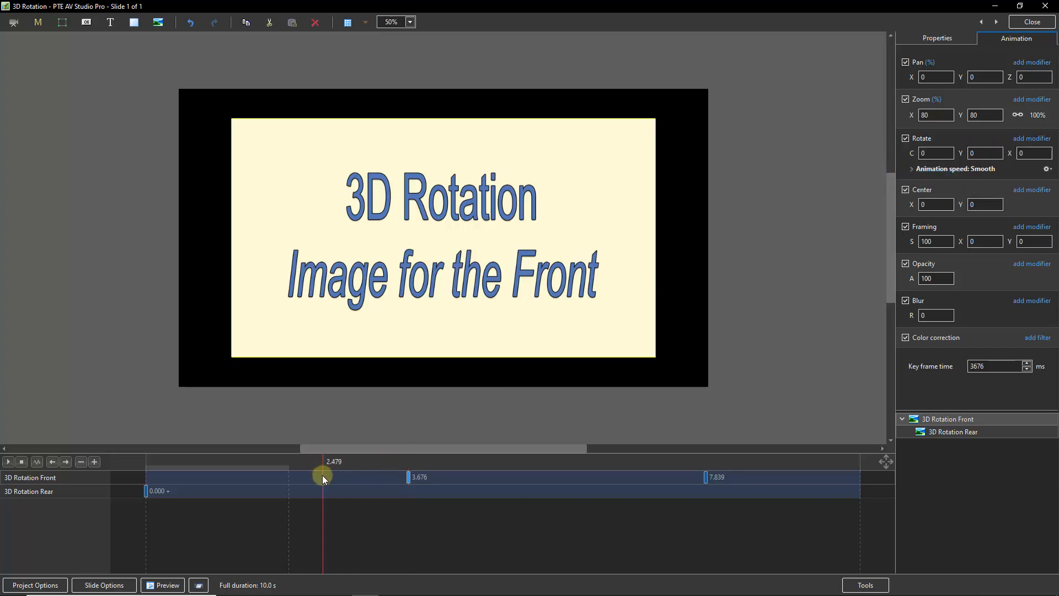
click(8, 462)
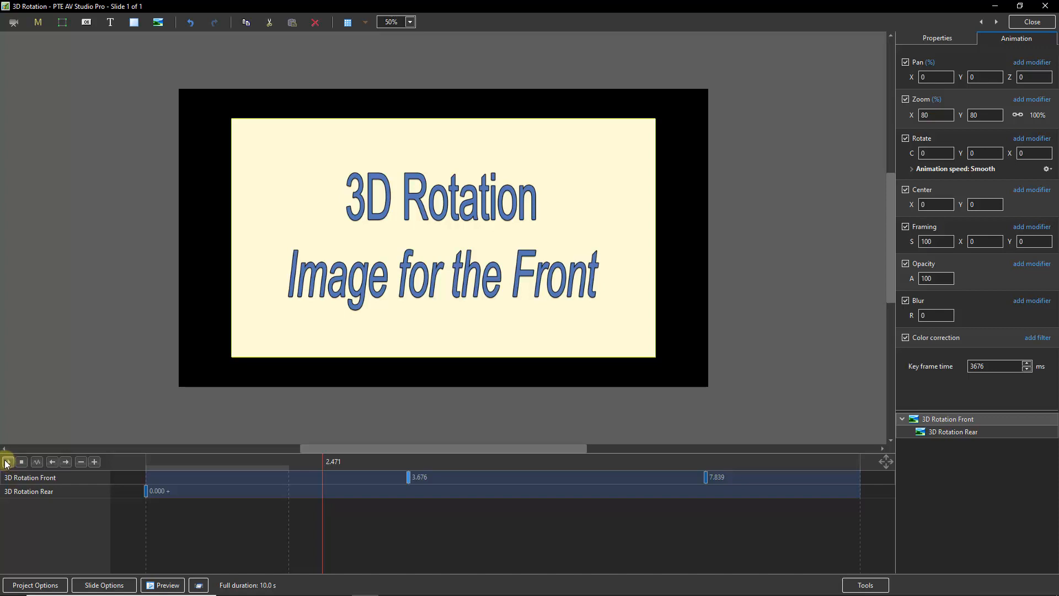